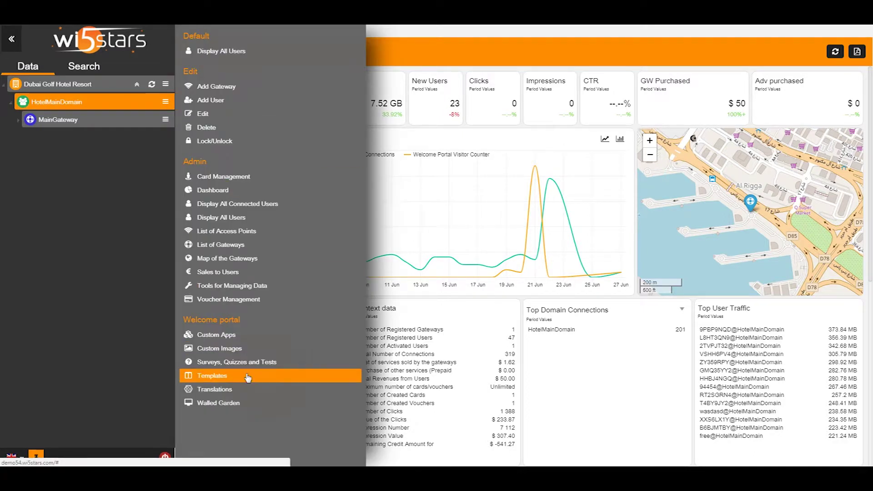
# Step: Open the Dubai Golf Resort - Template from HotelMainDomain's templates for editing
pyautogui.click(252, 373)
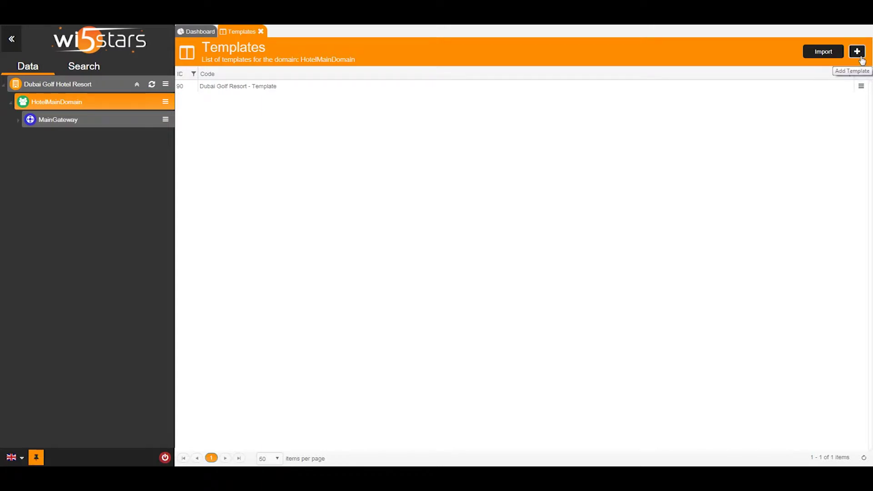
pyautogui.click(861, 86)
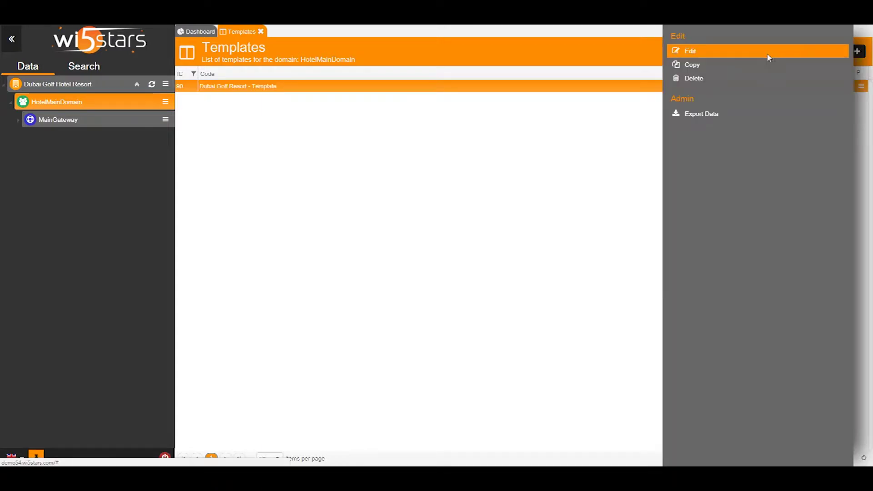
pyautogui.click(771, 56)
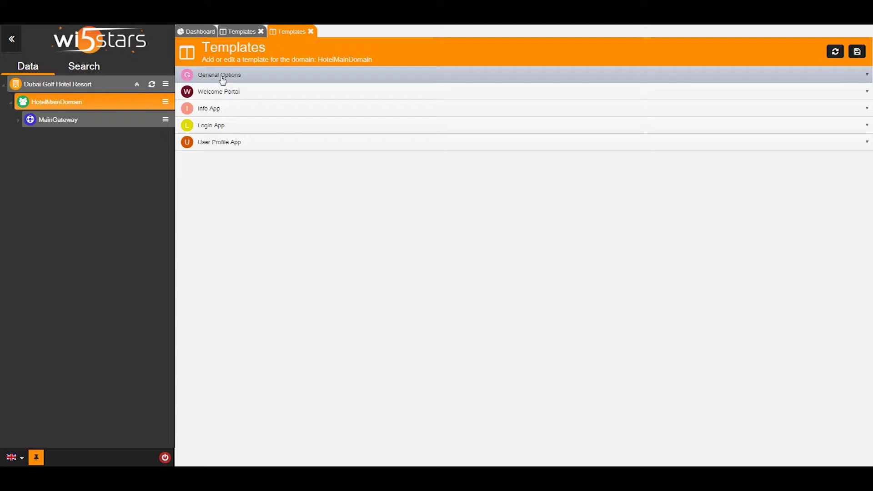
# Step: Review the template's General Options, including the custom CSS, and the Welcome Portal's Definitions
pyautogui.click(231, 76)
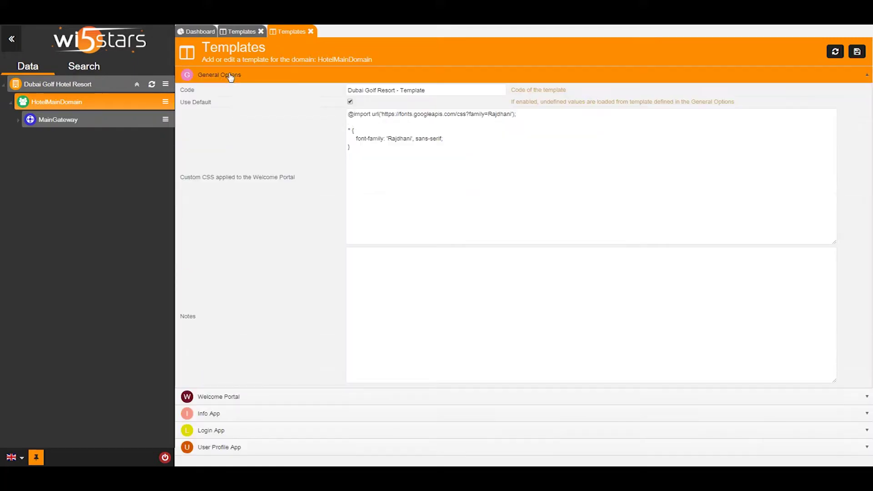
pyautogui.click(379, 127)
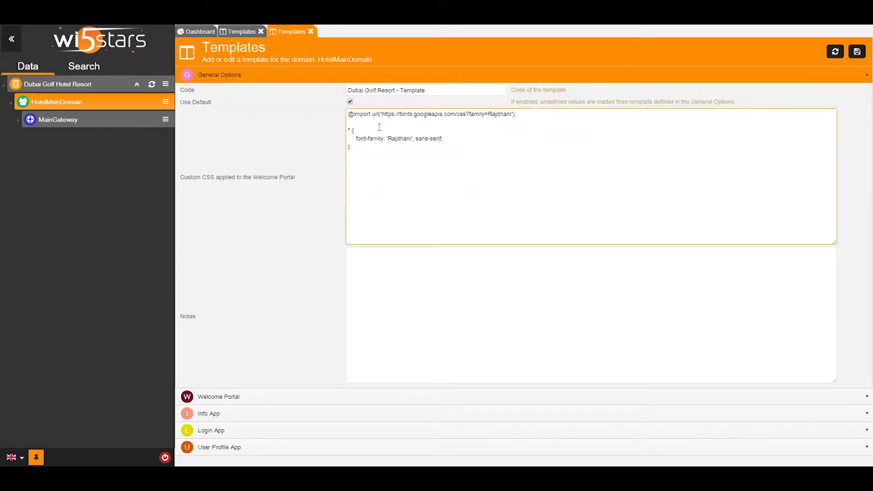
pyautogui.click(263, 404)
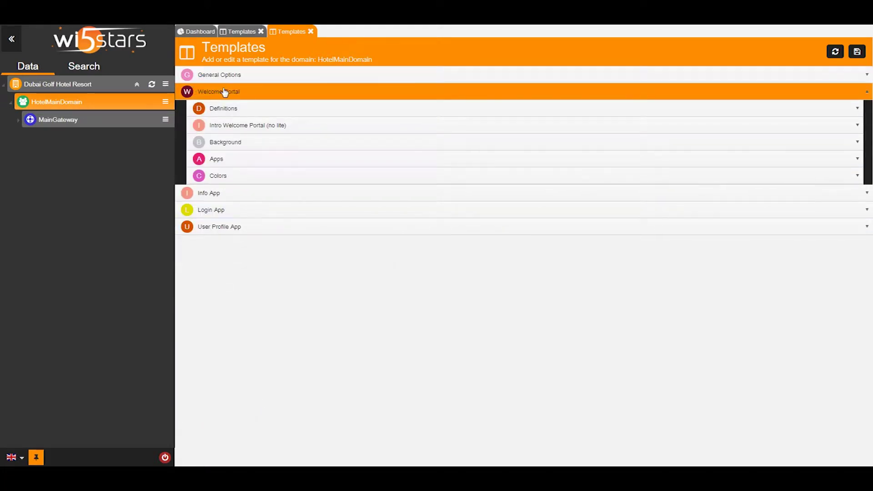
pyautogui.click(232, 113)
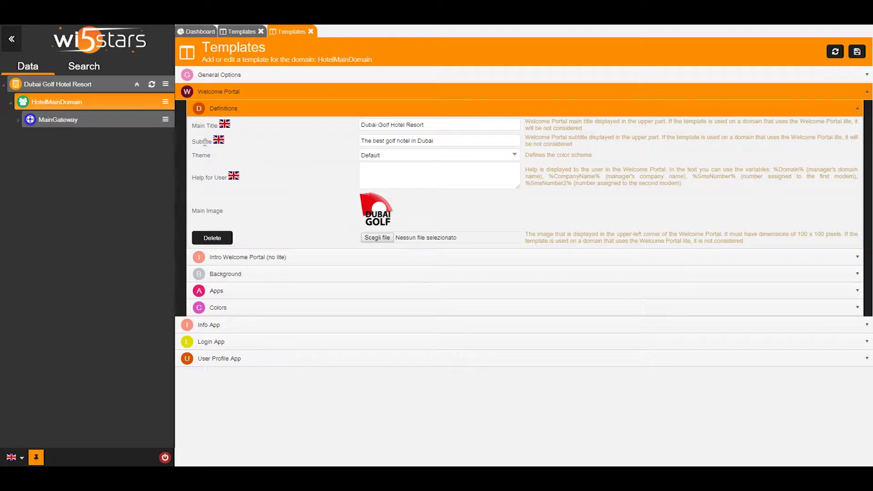
# Step: Preview the user interface of MainGateway and skip the intro video to reach the Welcome Portal
pyautogui.click(166, 120)
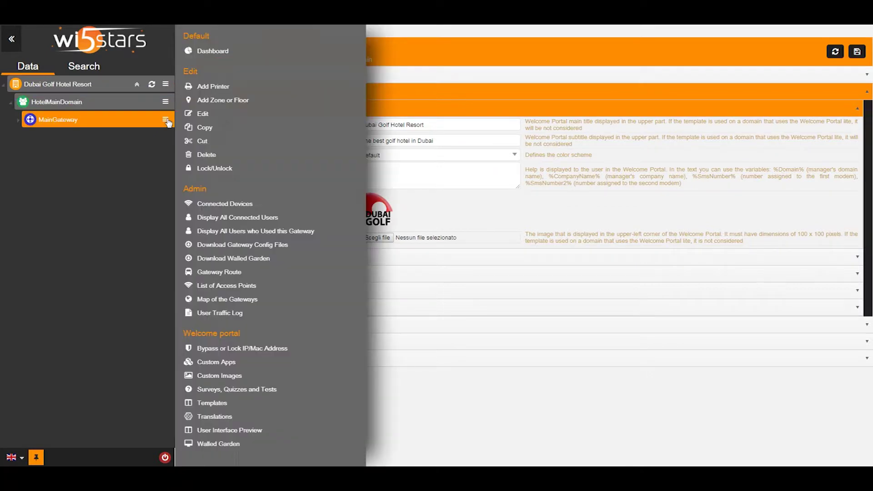
pyautogui.click(249, 431)
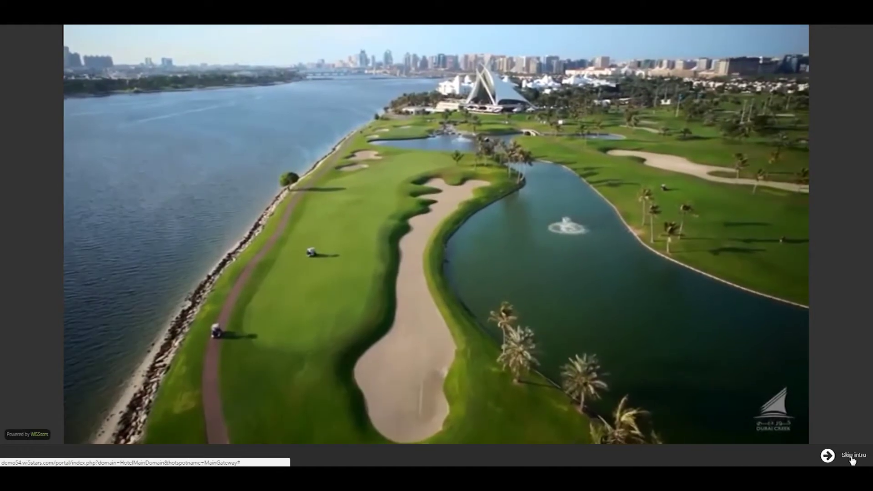
pyautogui.click(853, 457)
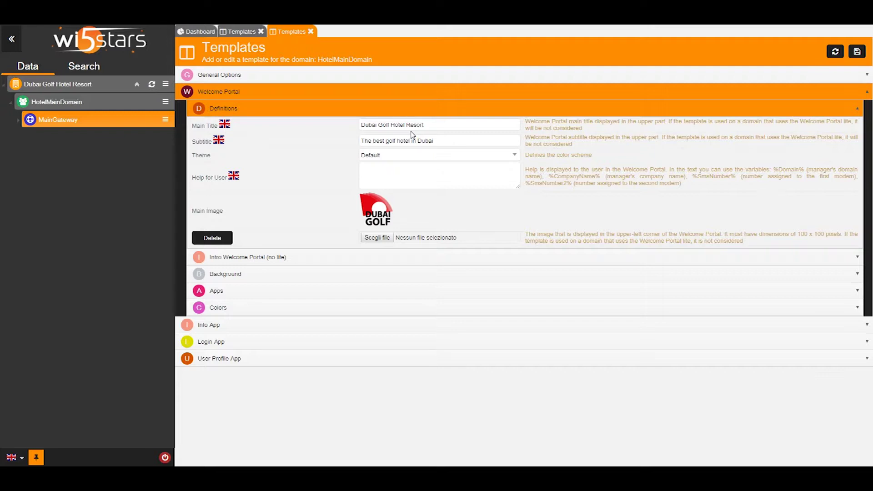
# Step: Set the Welcome Portal's intro type to None
pyautogui.click(262, 258)
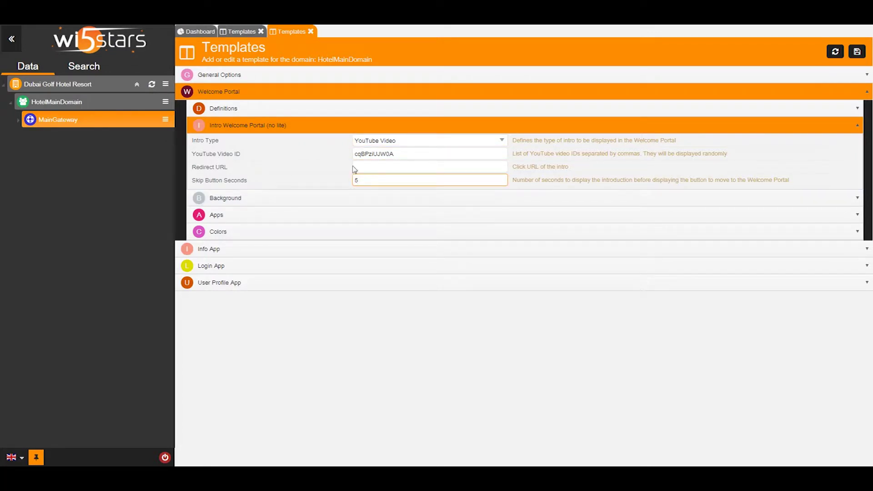
pyautogui.click(381, 144)
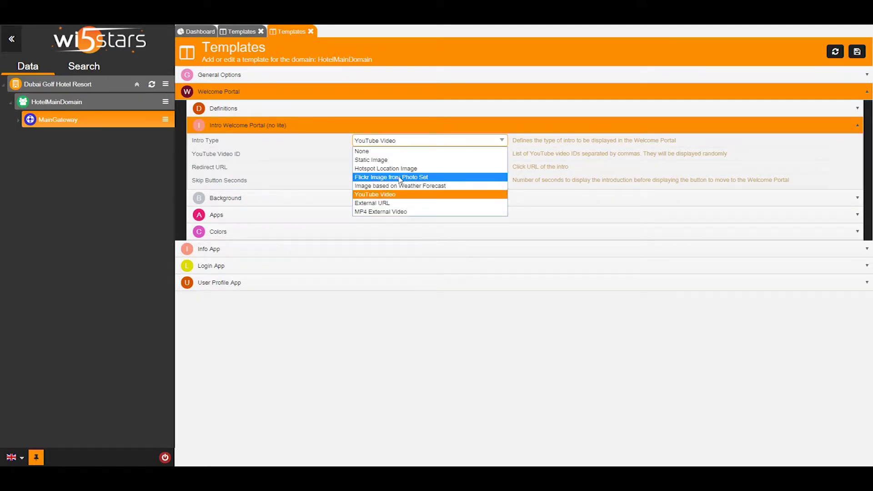
pyautogui.click(383, 156)
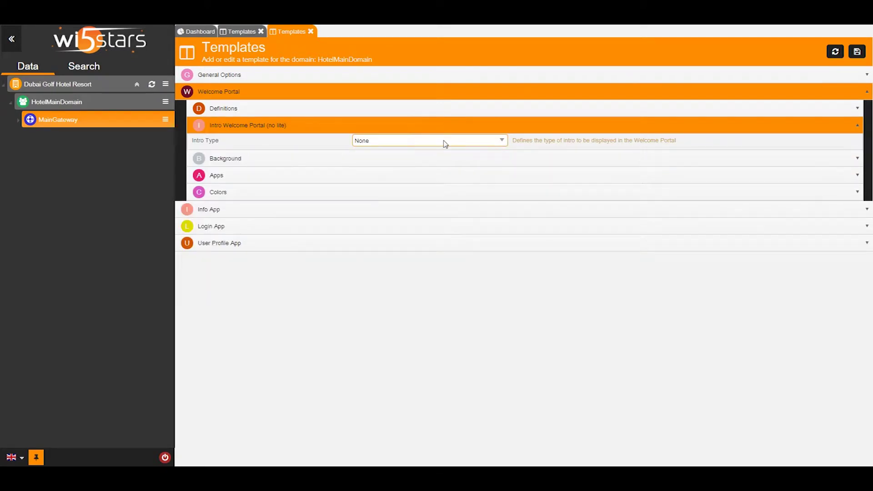
# Step: Set the button style of the Welcome Portal apps to Square and save the template
pyautogui.click(264, 177)
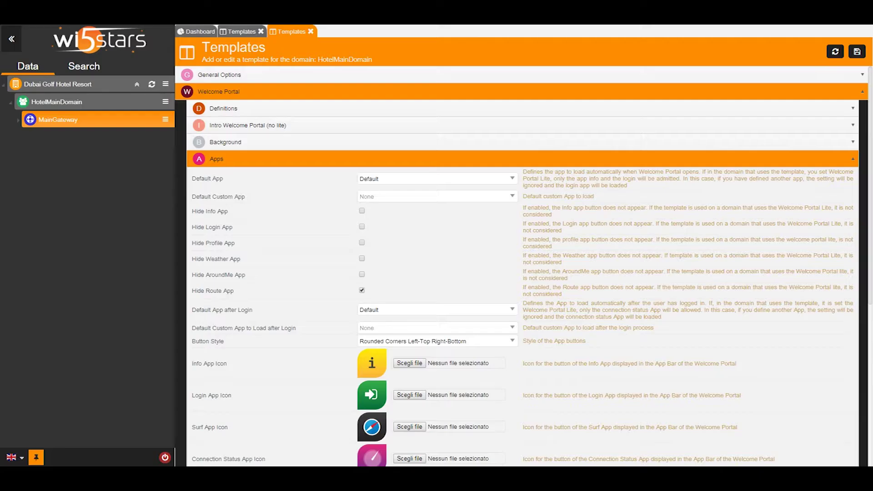
pyautogui.click(439, 346)
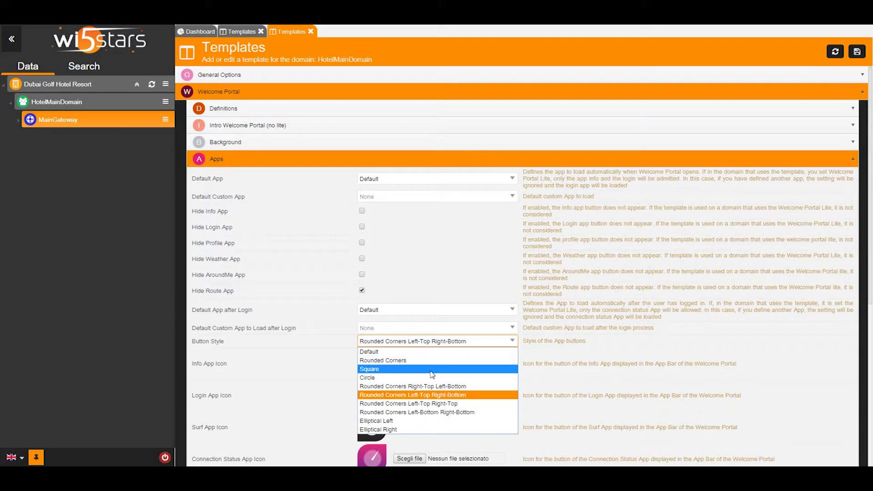
pyautogui.click(437, 369)
pyautogui.scroll(-1, 724, 370)
pyautogui.scroll(-1, 724, 370)
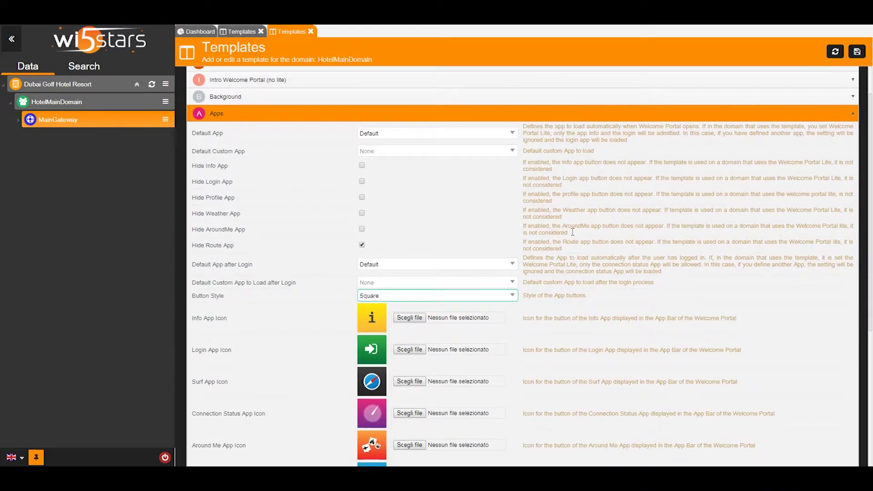
pyautogui.click(857, 53)
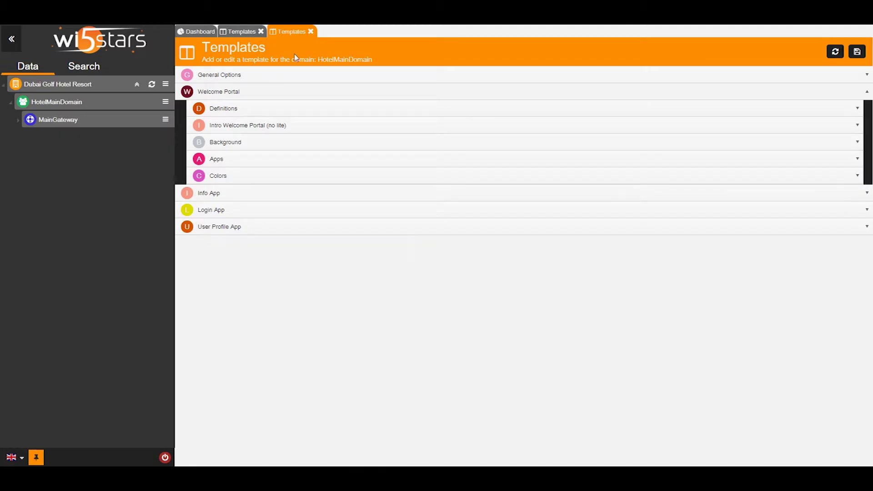
# Step: Try the Default color type in the Welcome Portal's color settings and return it to Custom
pyautogui.click(293, 180)
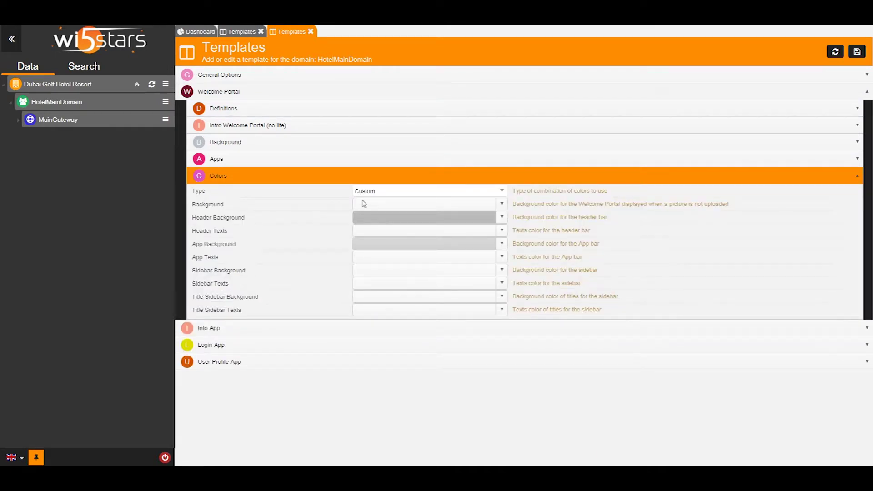
pyautogui.click(410, 193)
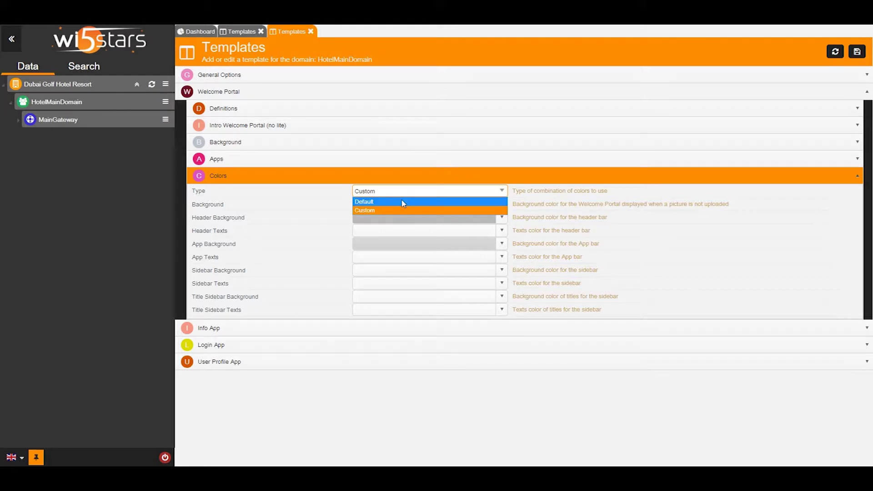
pyautogui.click(400, 202)
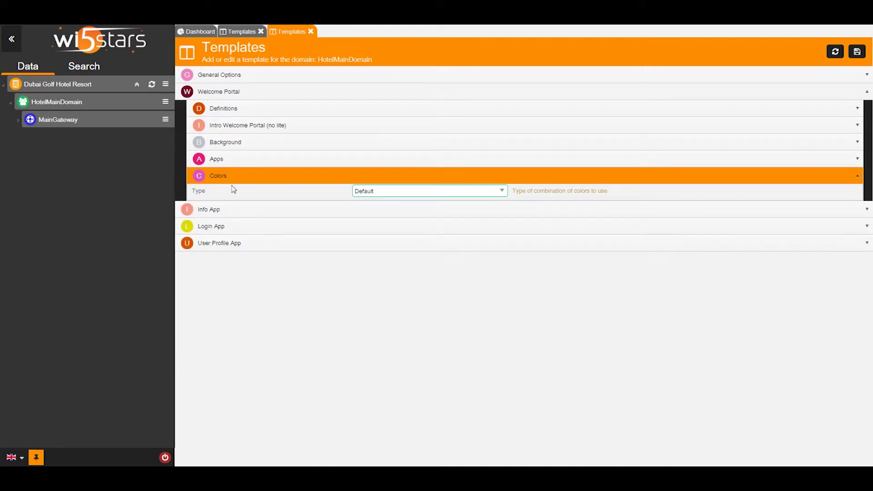
pyautogui.click(422, 192)
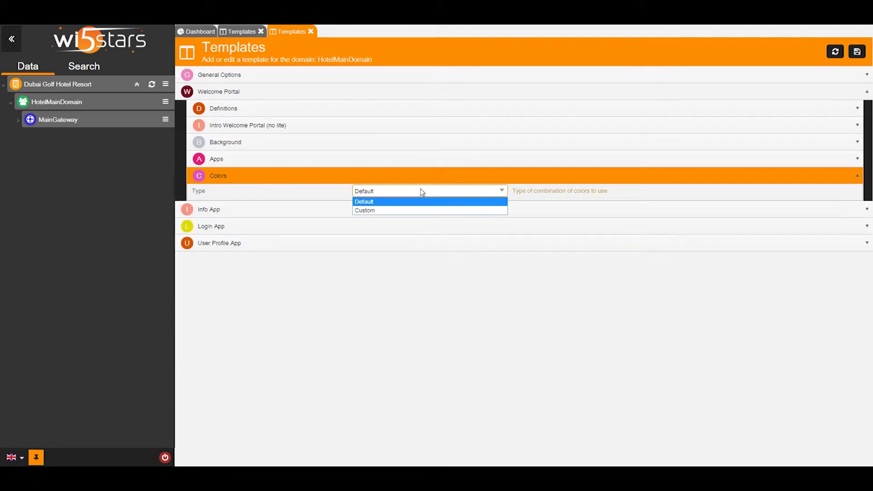
pyautogui.click(407, 211)
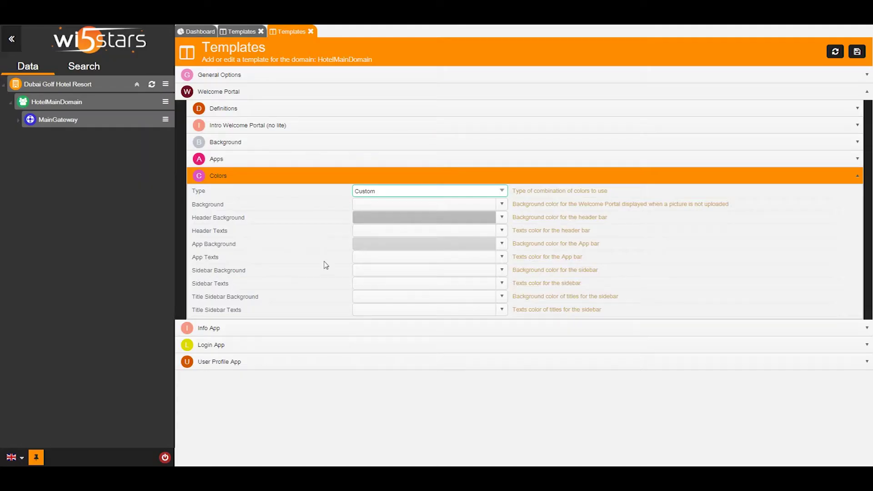
# Step: Darken the Header Background and App Background colors to dark gray and save the template
pyautogui.click(413, 218)
pyautogui.moveTo(388, 342); pyautogui.dragTo(418, 341)
pyautogui.click(392, 353)
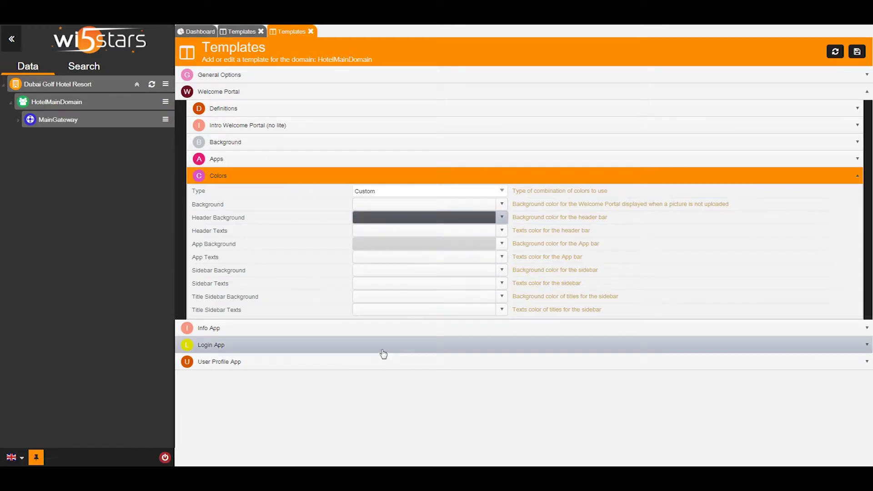
pyautogui.click(408, 250)
pyautogui.moveTo(390, 365); pyautogui.dragTo(420, 367)
pyautogui.click(393, 379)
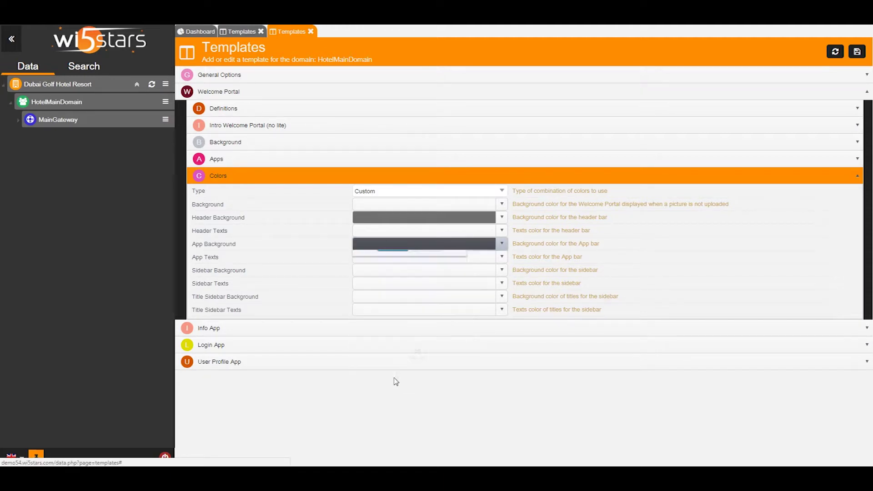
pyautogui.click(858, 52)
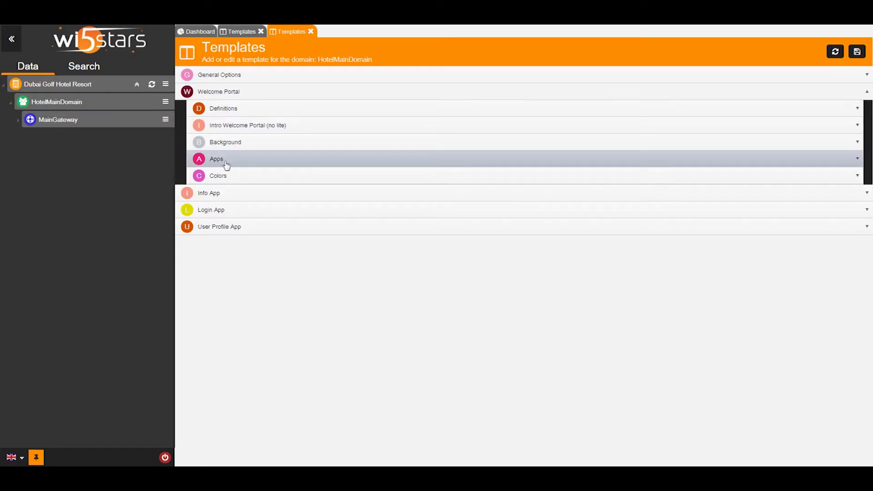
# Step: Examine the Welcome Portal's app settings and the icon upload options for each app
pyautogui.click(227, 160)
pyautogui.scroll(-2, 278, 216)
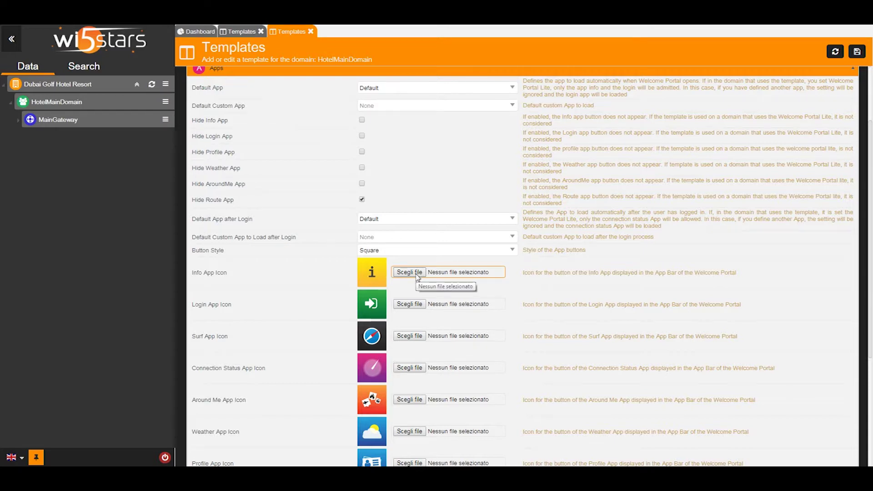
pyautogui.scroll(-2, 417, 276)
pyautogui.scroll(-2, 407, 298)
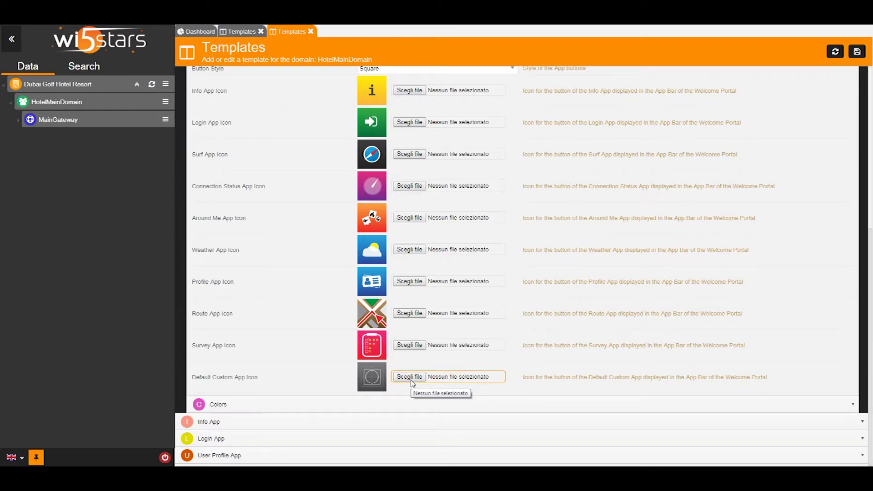
pyautogui.scroll(3, 411, 384)
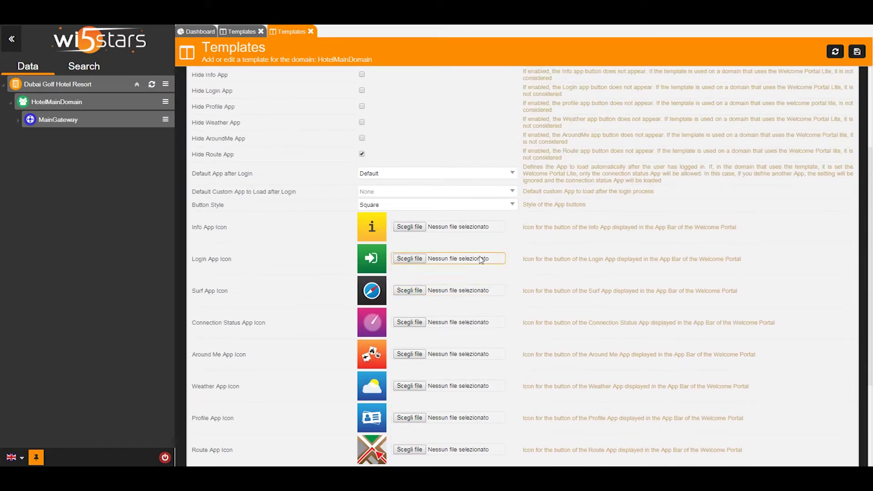
pyautogui.scroll(2, 558, 240)
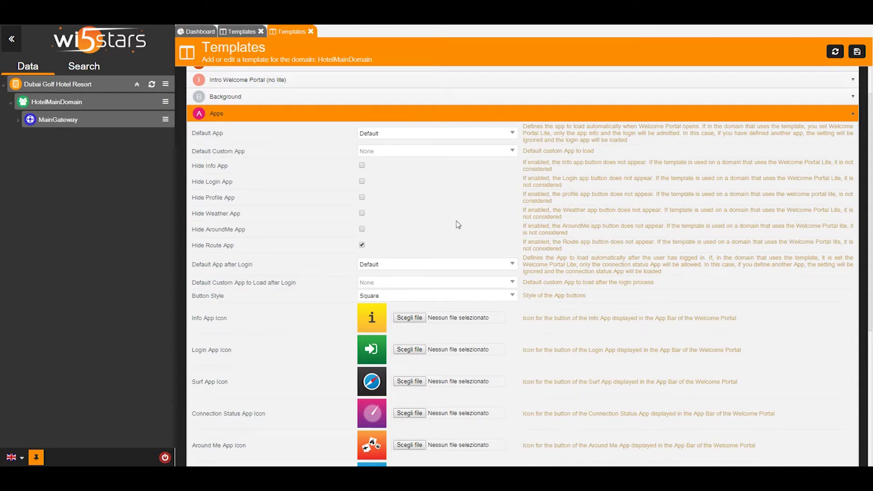
pyautogui.scroll(1, 269, 205)
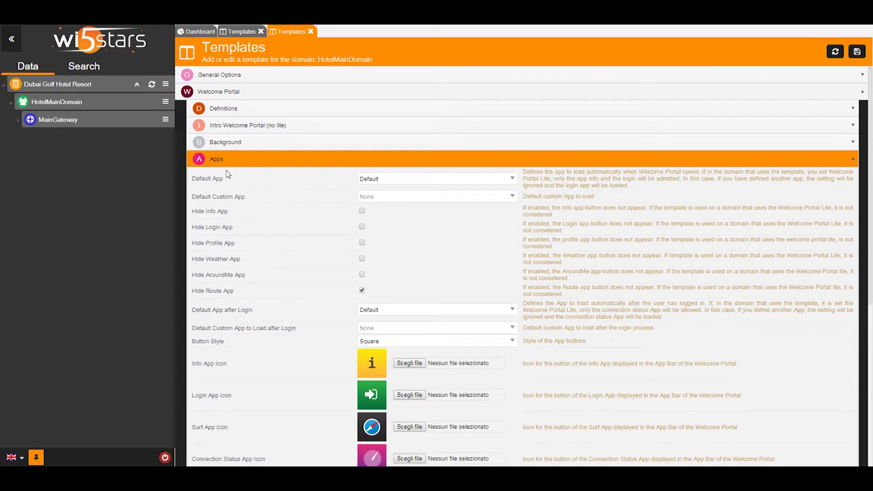
# Step: Choose Static Image as the Welcome Portal's background type and select the whole Static Images URLs value
pyautogui.click(226, 142)
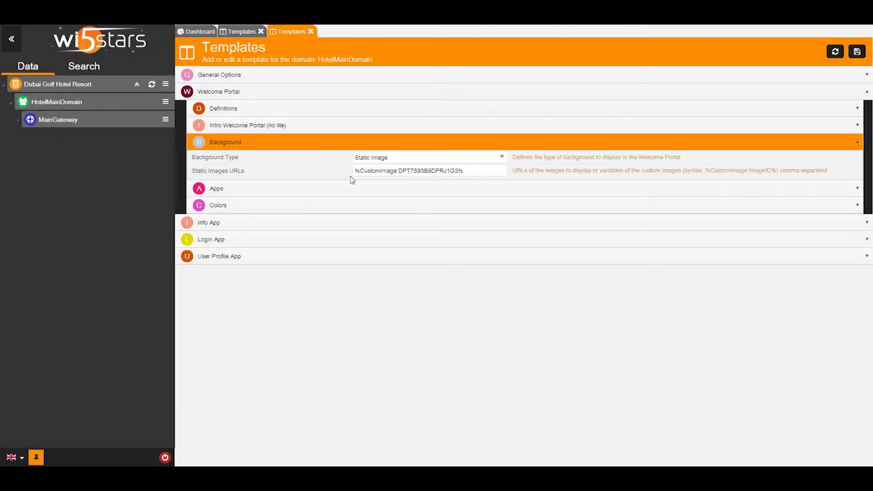
pyautogui.click(392, 158)
pyautogui.click(386, 177)
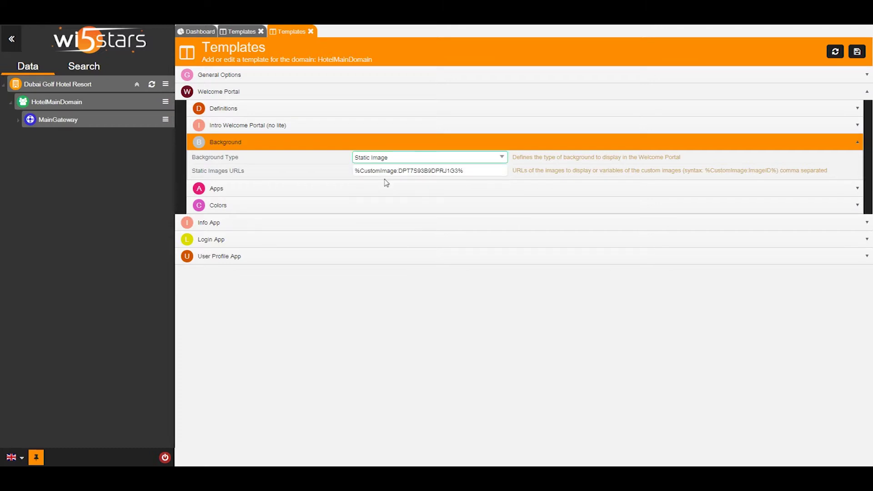
pyautogui.click(389, 175)
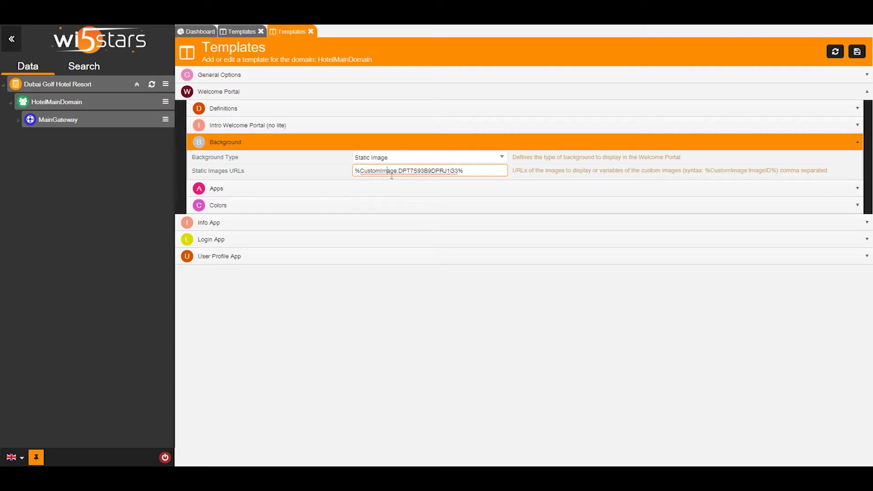
pyautogui.moveTo(481, 177); pyautogui.dragTo(354, 172)
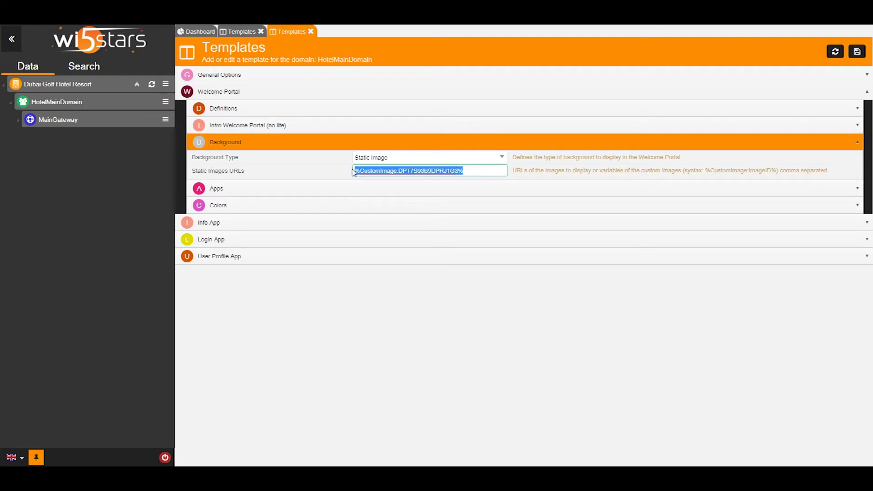
pyautogui.tripleClick(375, 175)
# Step: Open HotelMainDomain's custom images, start a new custom image, check its file upload option and select its Image ID
pyautogui.click(166, 102)
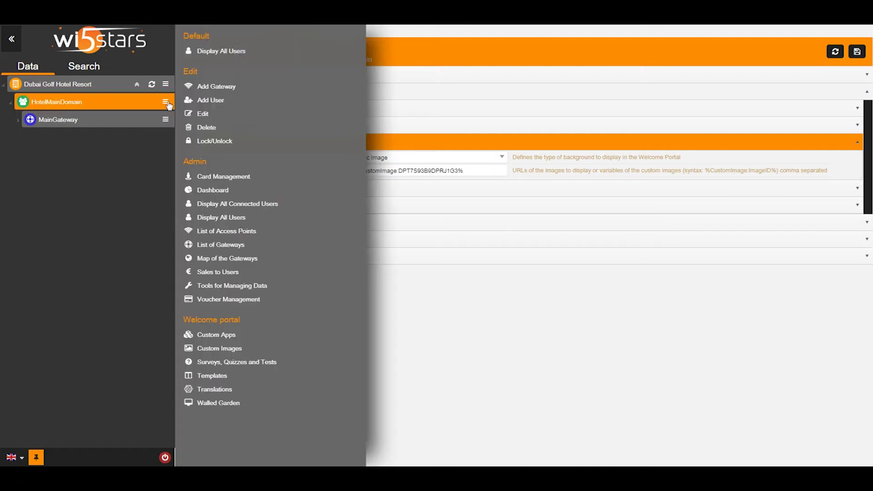
pyautogui.click(256, 353)
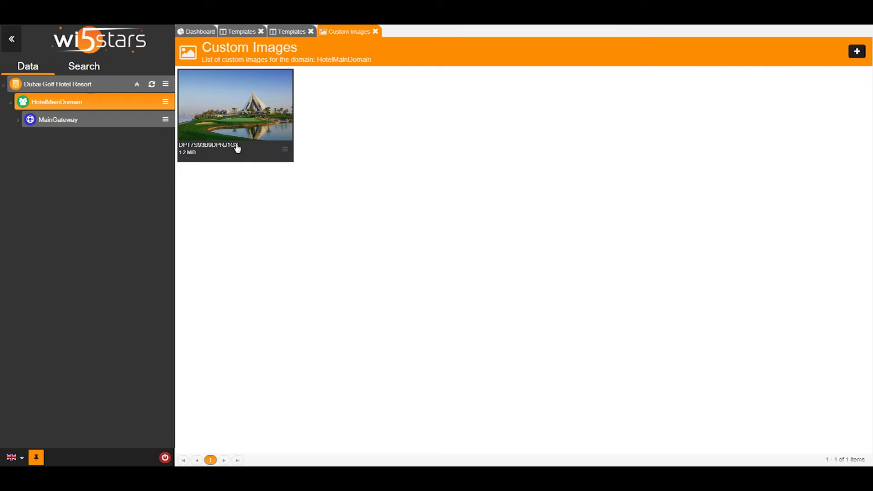
pyautogui.click(858, 53)
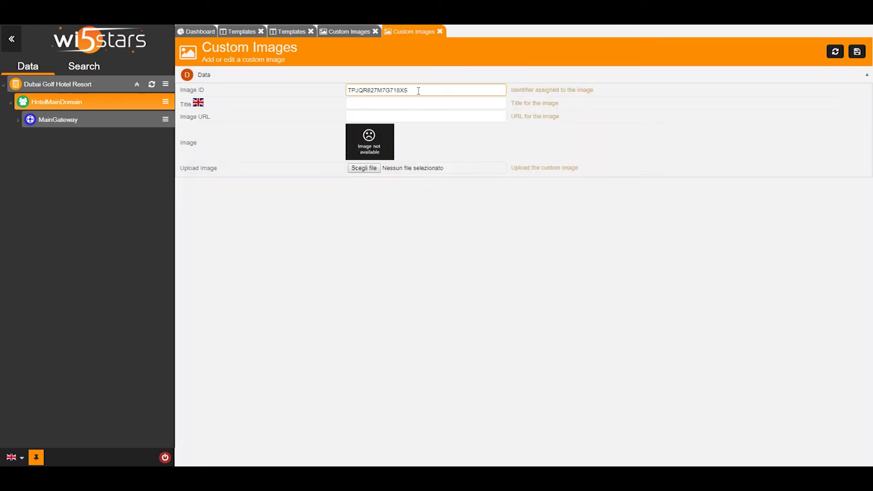
pyautogui.click(363, 169)
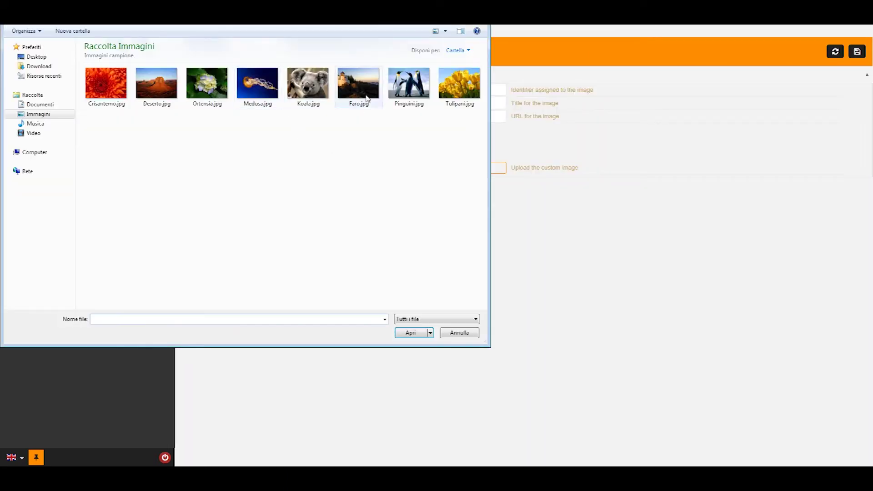
pyautogui.press('Escape')
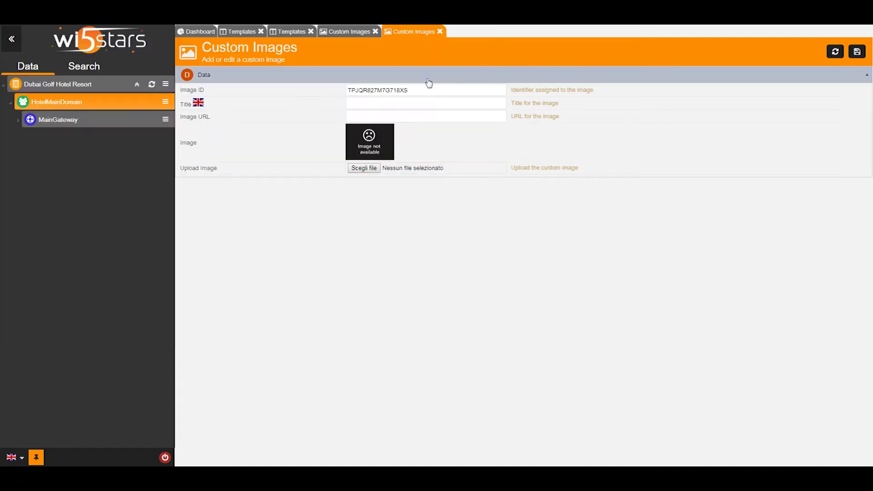
pyautogui.moveTo(409, 90); pyautogui.dragTo(329, 93)
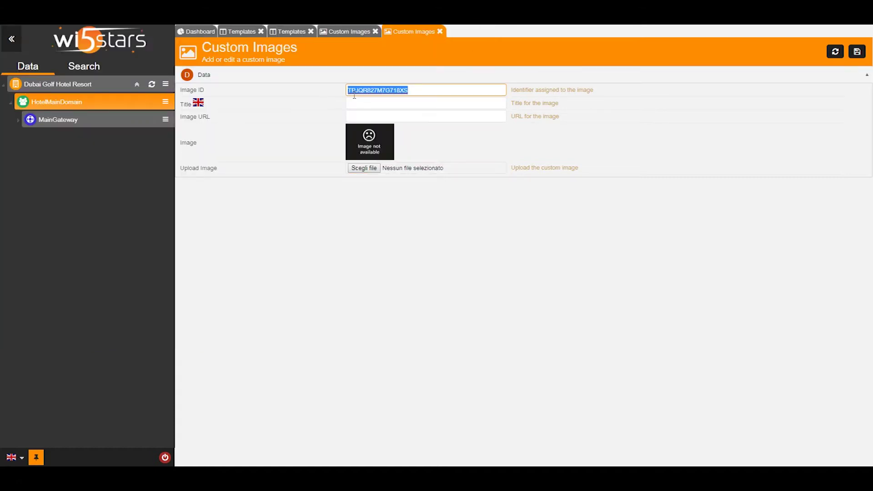
# Step: Return to the template's background settings and examine the custom image variable syntax in Static Images URLs
pyautogui.click(347, 31)
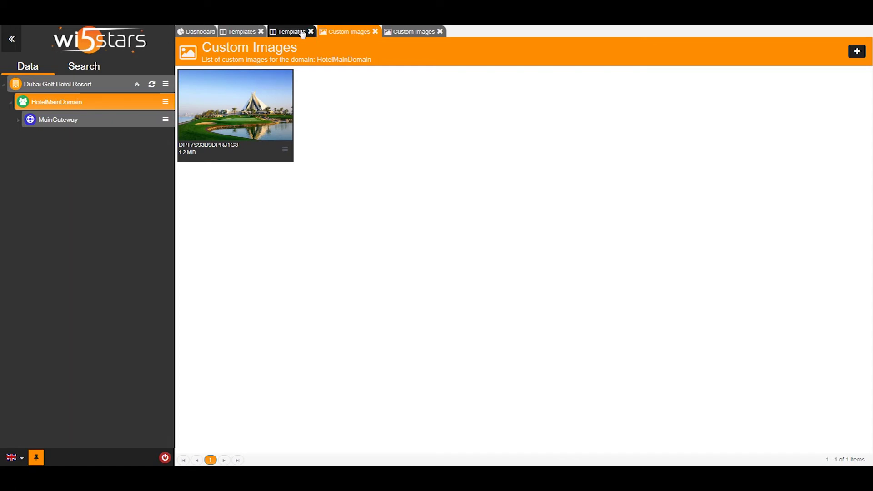
pyautogui.click(293, 31)
pyautogui.click(395, 171)
pyautogui.click(696, 168)
pyautogui.moveTo(780, 176); pyautogui.dragTo(705, 175)
pyautogui.doubleClick(763, 176)
pyautogui.click(476, 172)
pyautogui.doubleClick(434, 172)
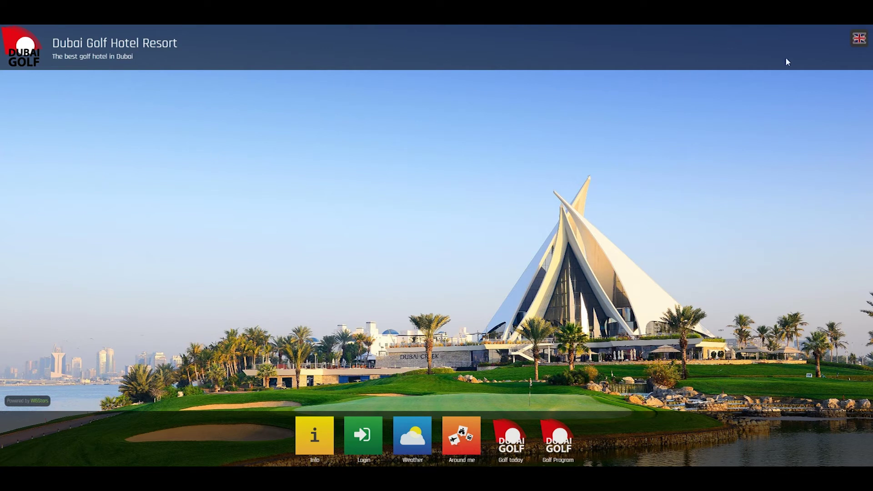
# Step: Check the language selector in the portal preview and review the template's Info App and General Options settings
pyautogui.click(859, 39)
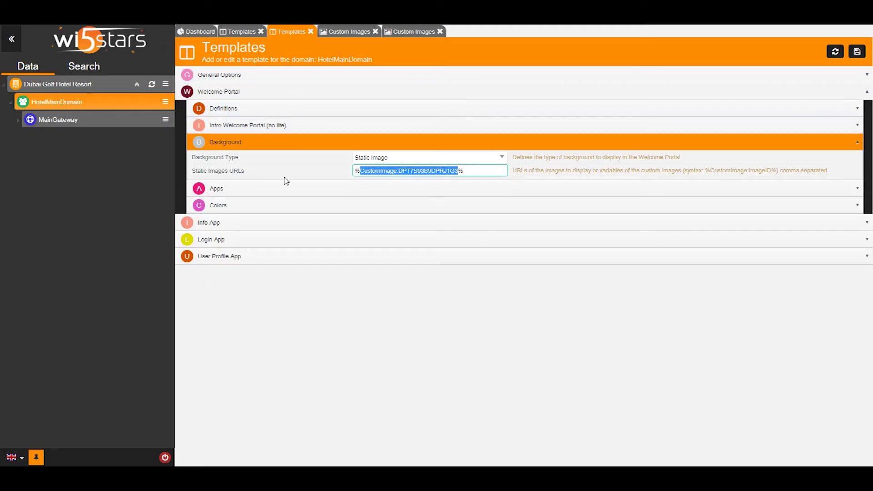
pyautogui.click(254, 222)
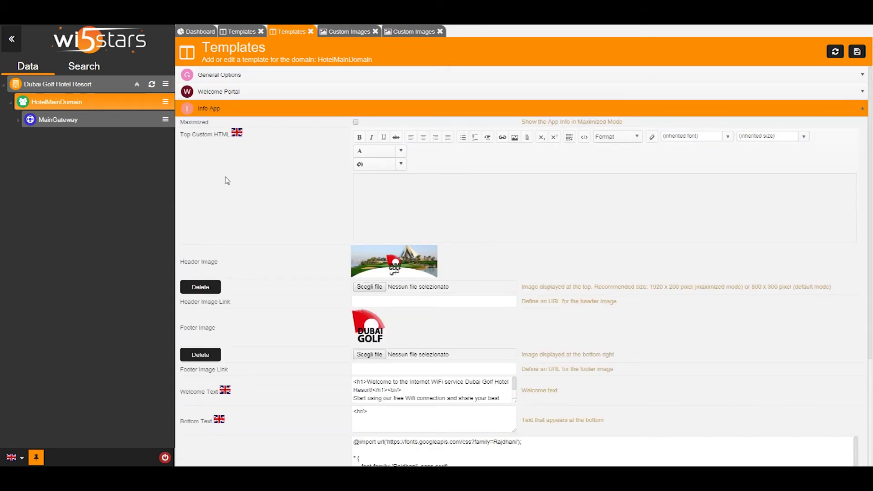
pyautogui.click(218, 113)
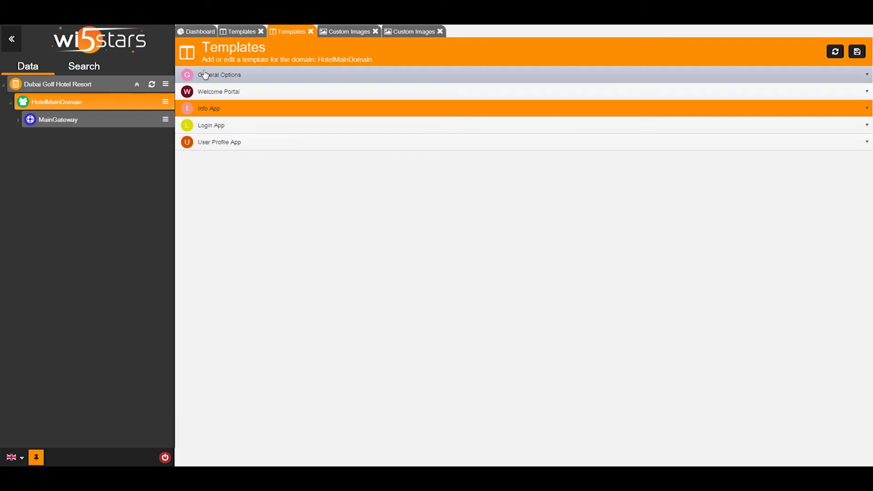
pyautogui.click(234, 71)
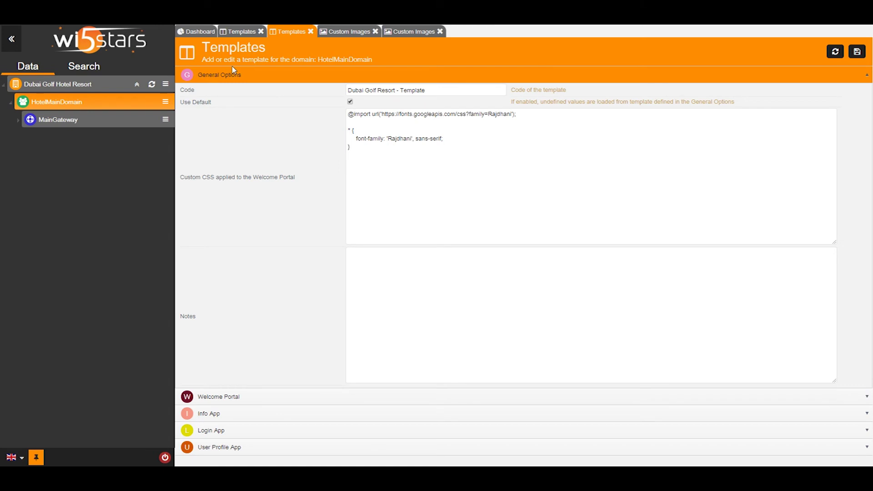
# Step: Review the main title and subtitle in the Welcome Portal definitions and save the template
pyautogui.click(231, 397)
pyautogui.click(244, 109)
pyautogui.click(379, 125)
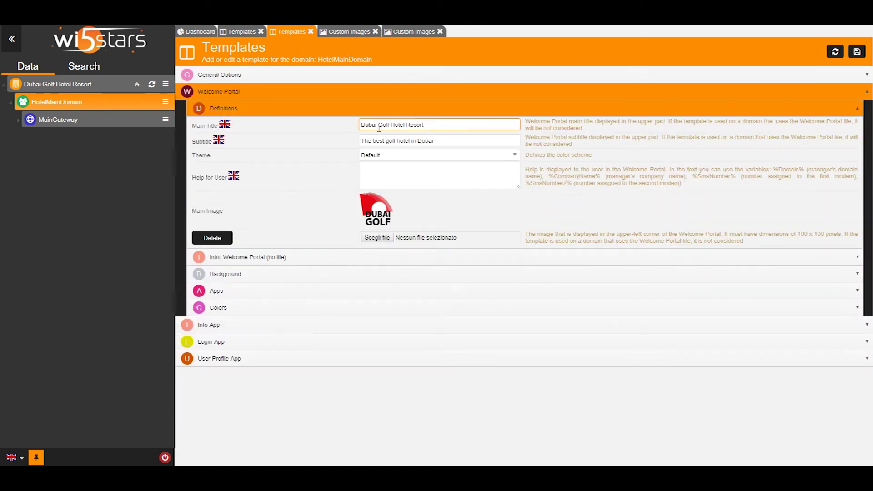
pyautogui.click(434, 141)
pyautogui.click(857, 51)
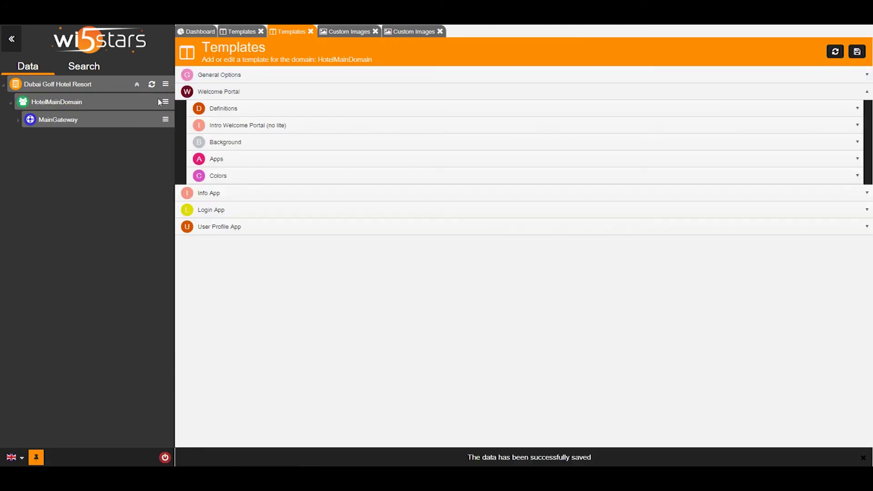
# Step: Edit HotelMainDomain's general data, choose "(ID:90) - Dubai Golf Resort - Template" as the Welcome Portal Template and save the domain
pyautogui.click(166, 102)
pyautogui.click(217, 114)
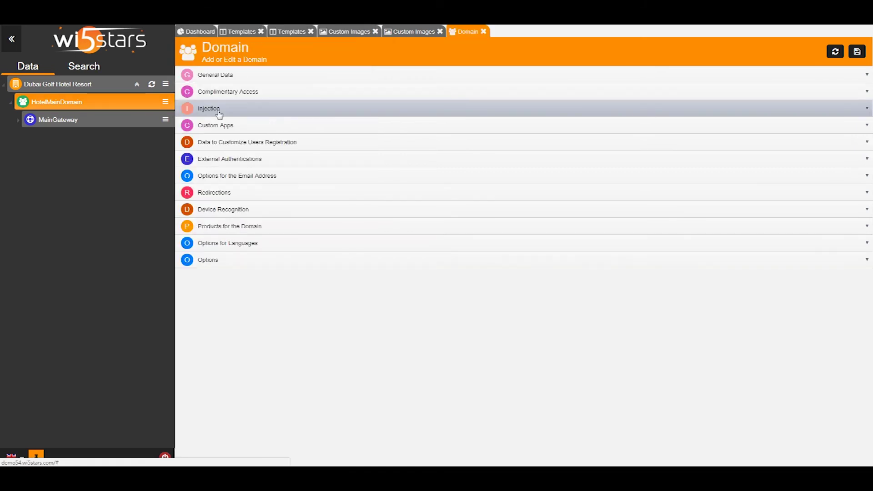
pyautogui.click(230, 76)
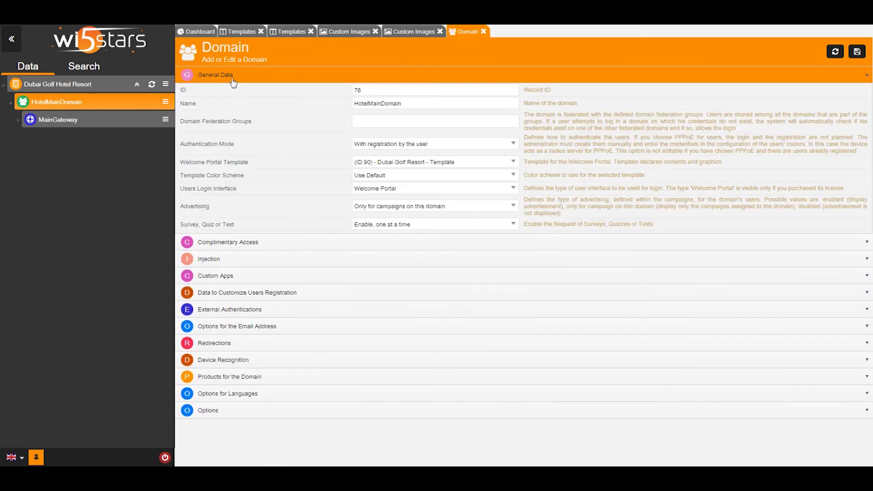
pyautogui.click(432, 163)
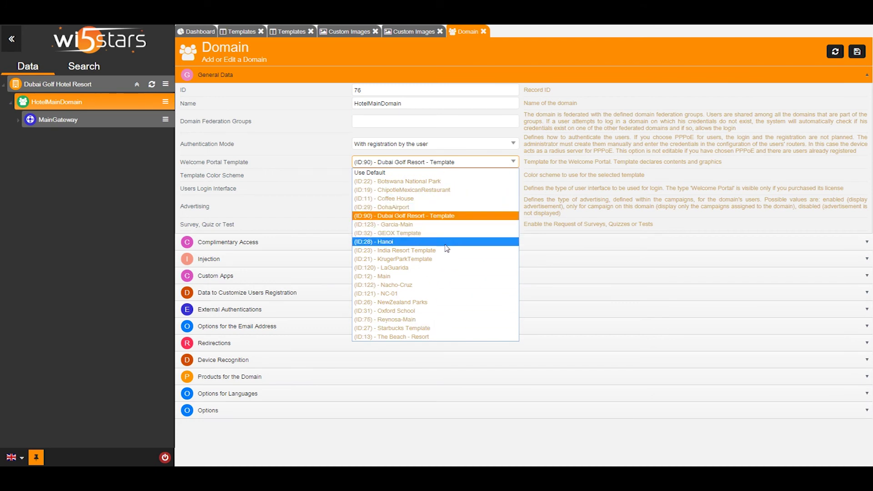
pyautogui.click(450, 216)
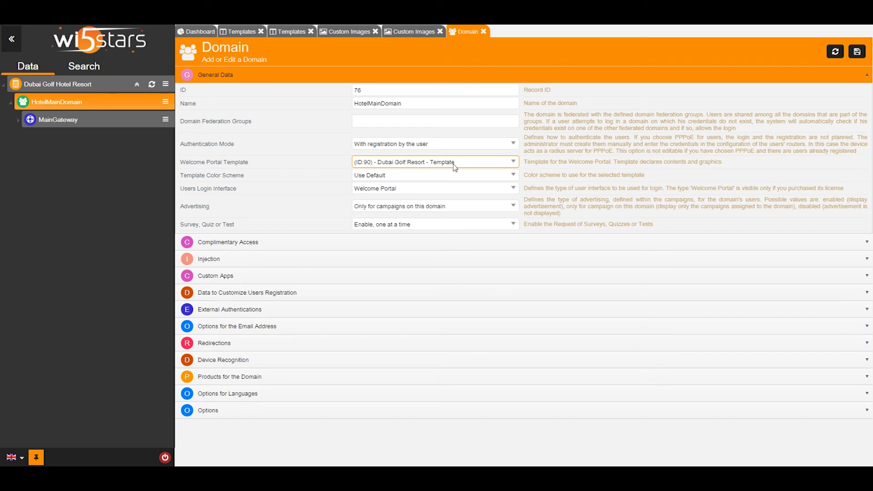
pyautogui.click(857, 52)
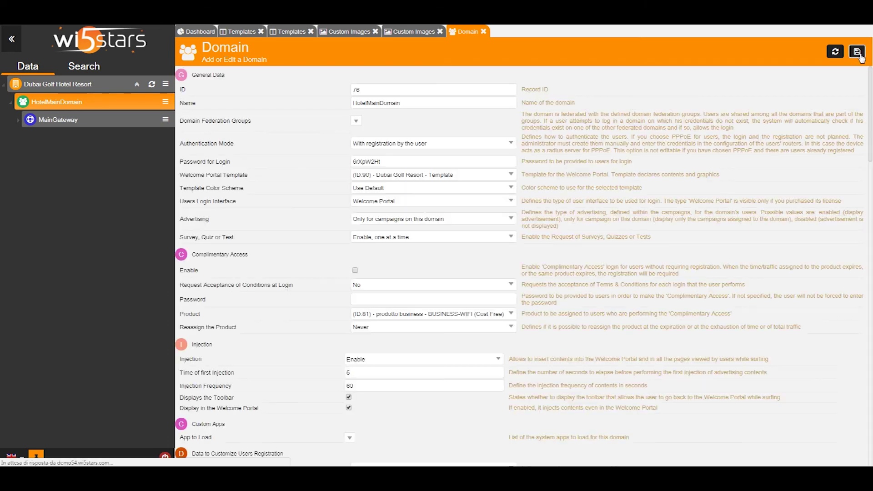
# Step: Open the User Interface Preview of MainGateway to view the customized Welcome Portal
pyautogui.click(166, 119)
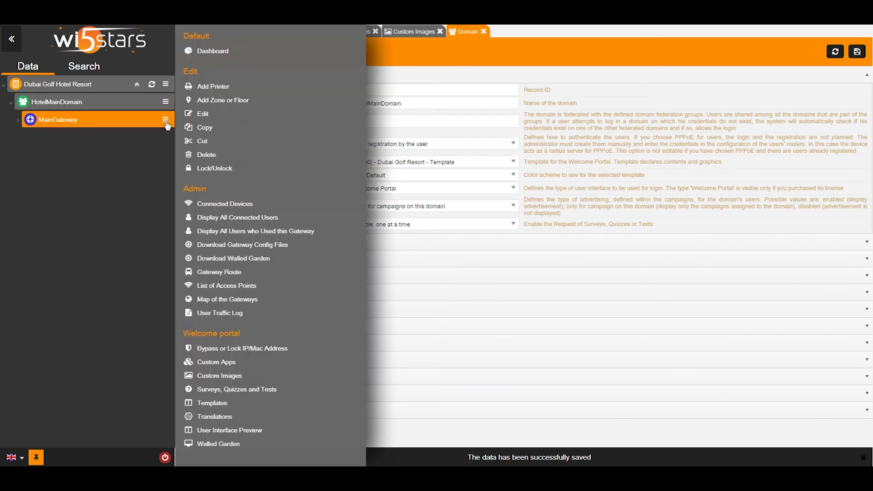
pyautogui.click(278, 437)
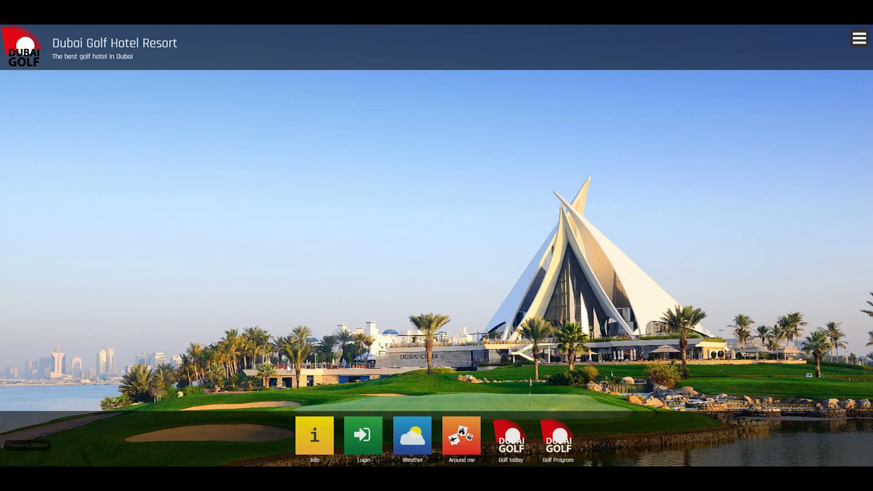